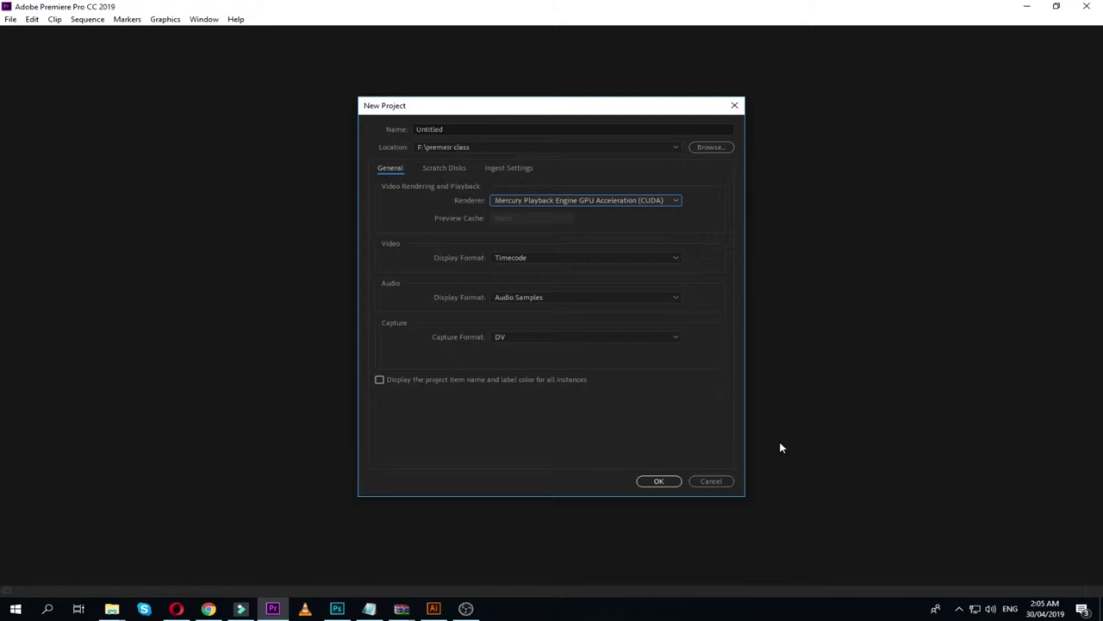
{"action": "left_click", "coordinate": [712, 481]}
{"action": "left_click", "coordinate": [6, 22]}
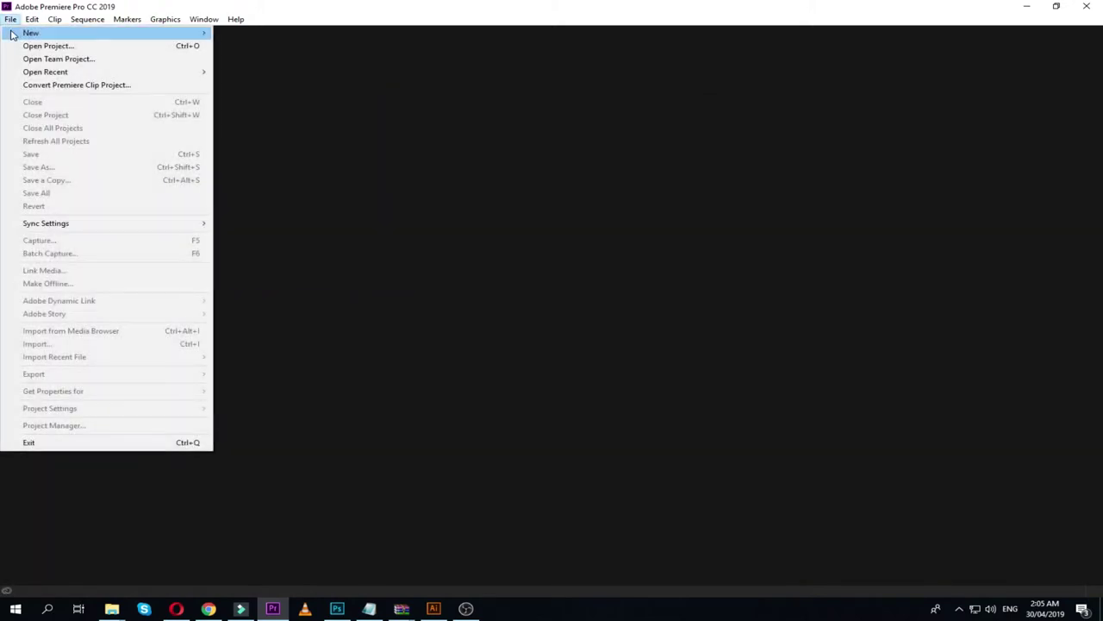
{"action": "mouse_move", "coordinate": [158, 32]}
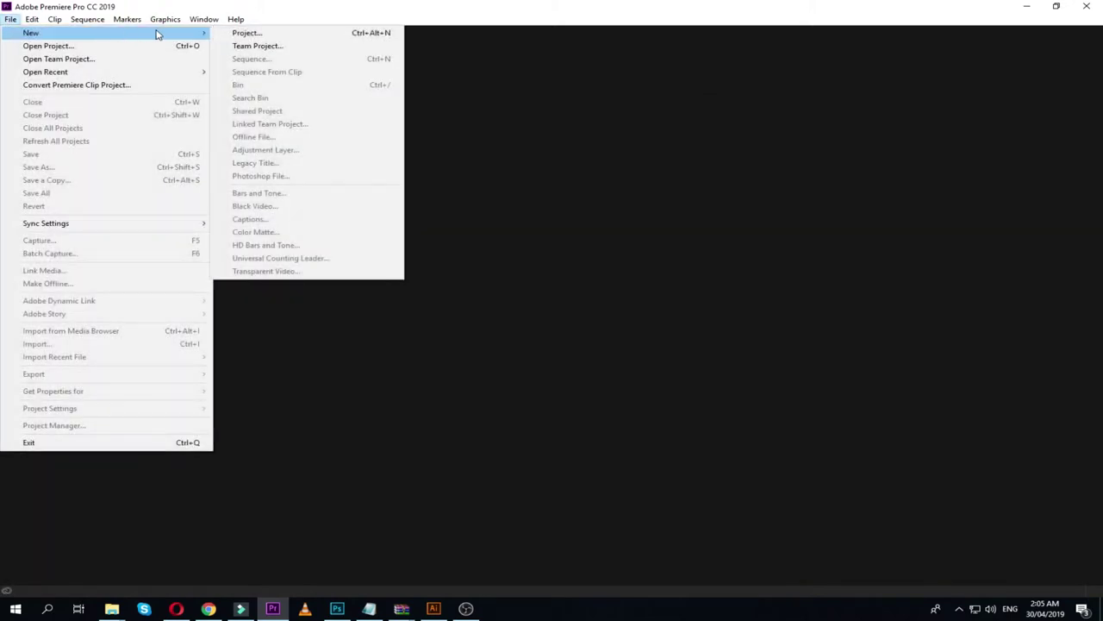
{"action": "left_click", "coordinate": [246, 34]}
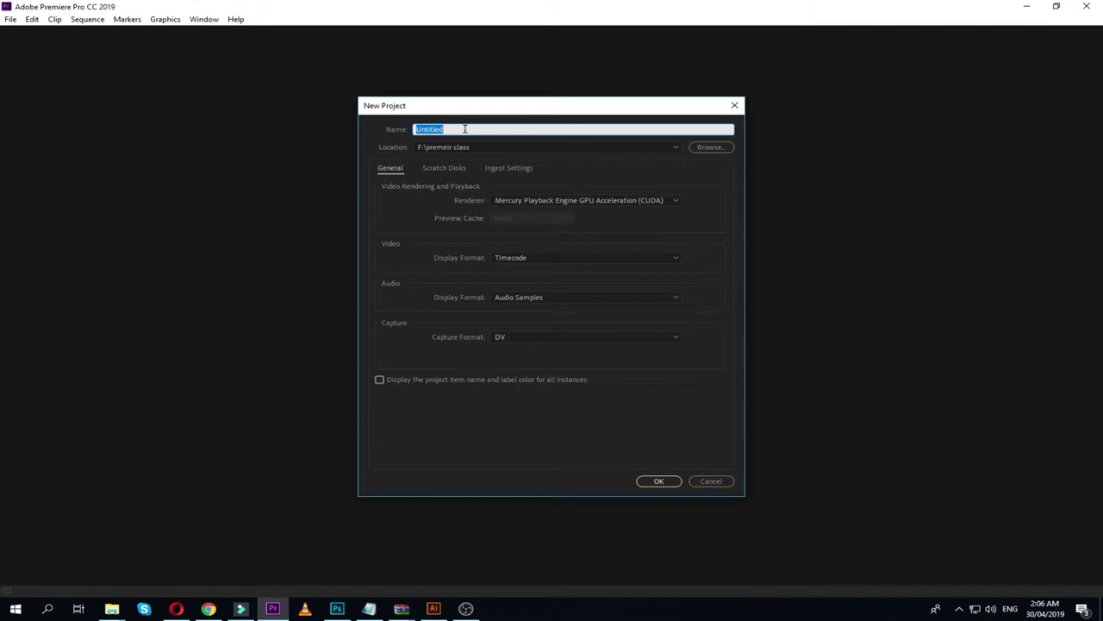
Step: Name the project 'premiere class' and set its location to the F:\premeir class folder
{"action": "type", "text": "p"}
{"action": "type", "text": "remi"}
{"action": "type", "text": "ere "}
{"action": "type", "text": "clas"}
{"action": "type", "text": "s"}
{"action": "left_click", "coordinate": [710, 147]}
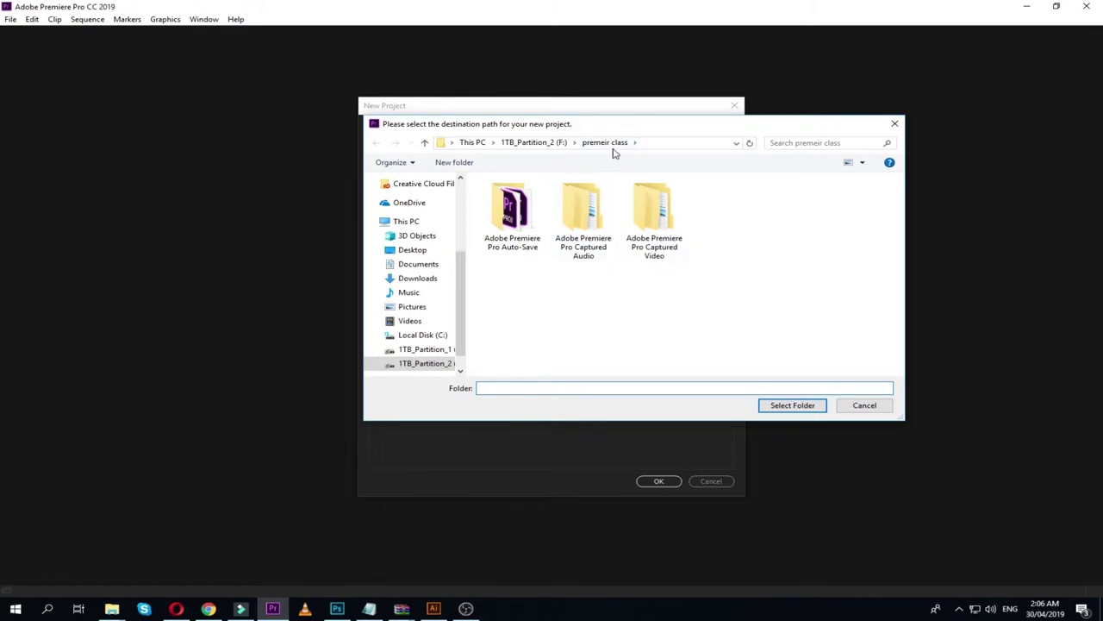
{"action": "left_click", "coordinate": [790, 409]}
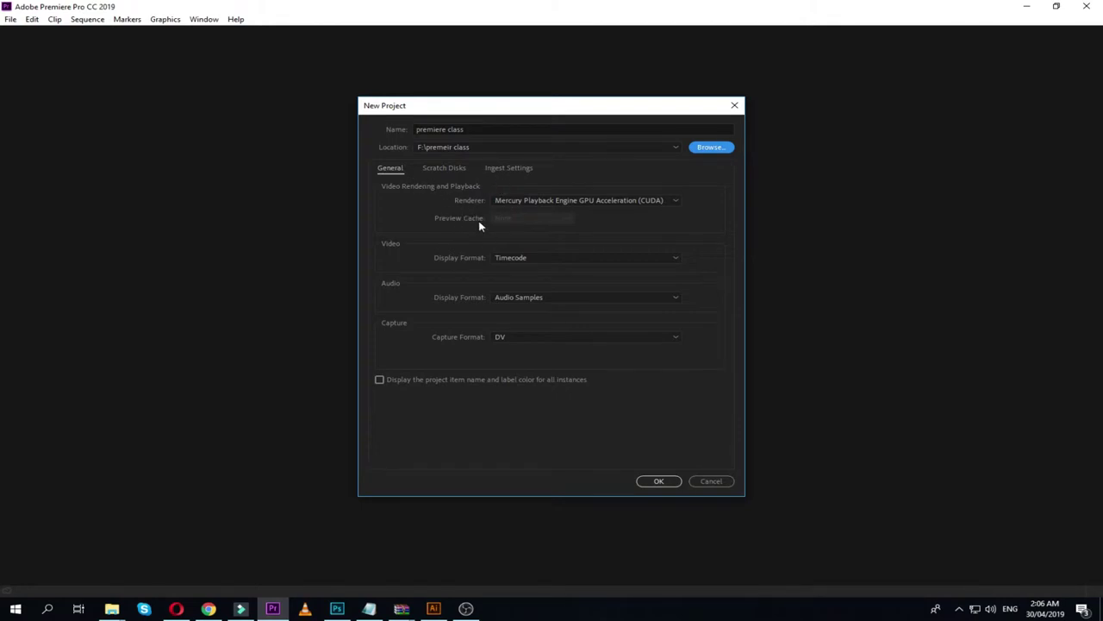
{"action": "left_click", "coordinate": [535, 201]}
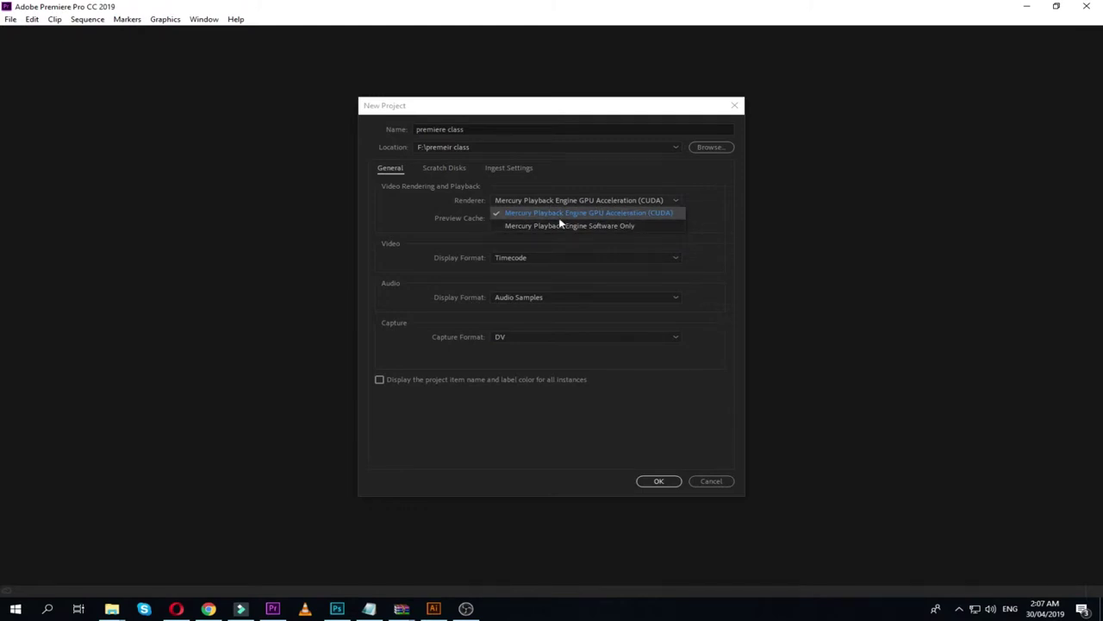
{"action": "left_click", "coordinate": [671, 215]}
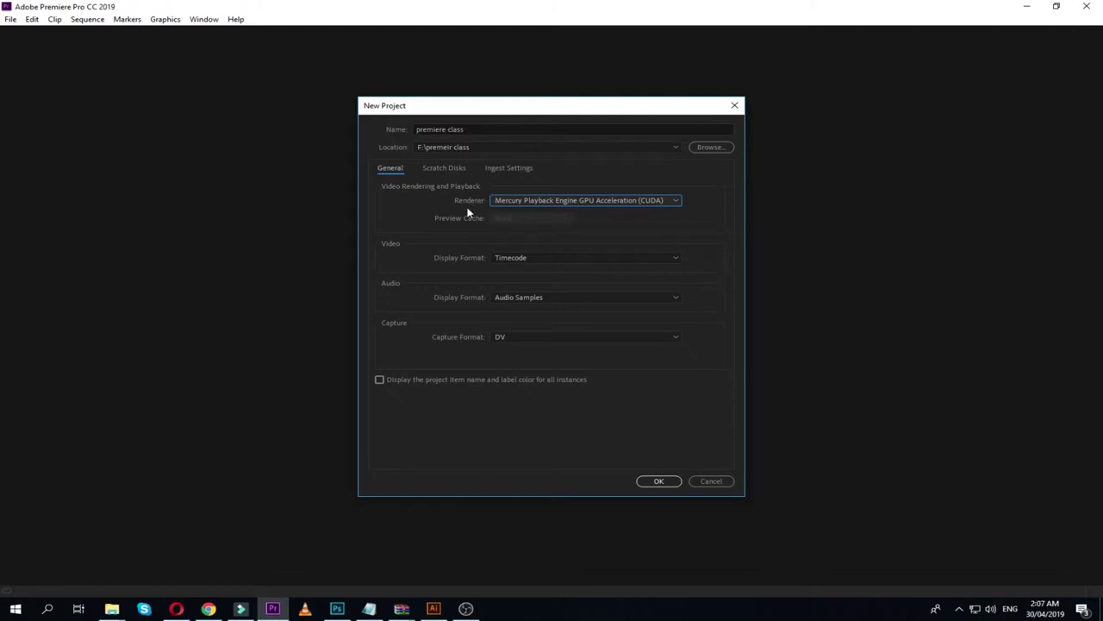
{"action": "left_click", "coordinate": [517, 207]}
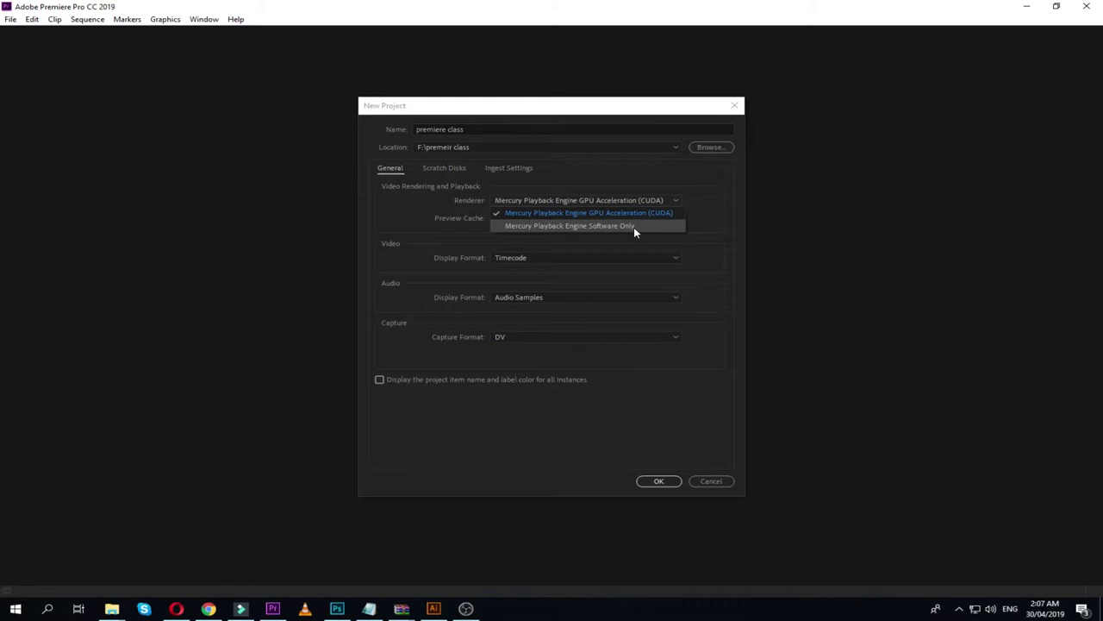
{"action": "left_click", "coordinate": [700, 227]}
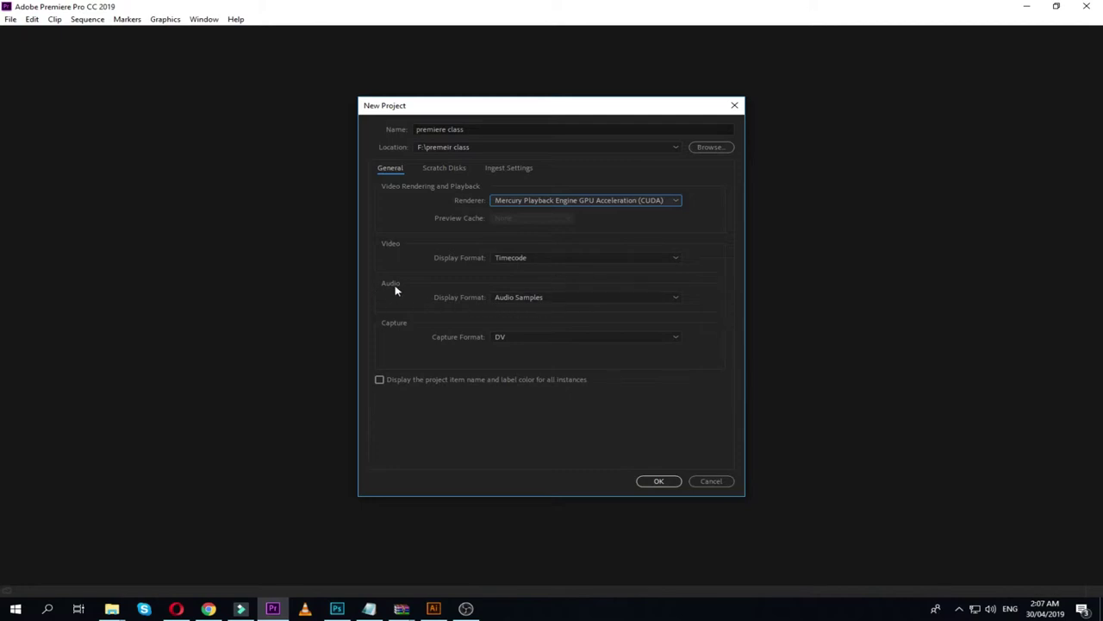
{"action": "left_click", "coordinate": [540, 297]}
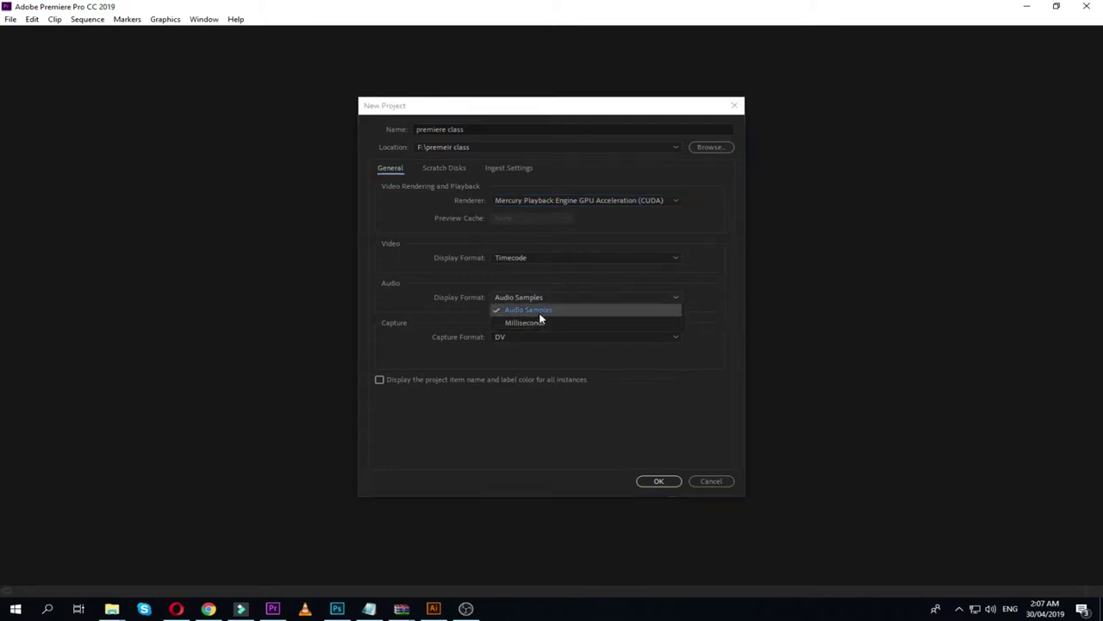
{"action": "left_click", "coordinate": [568, 295]}
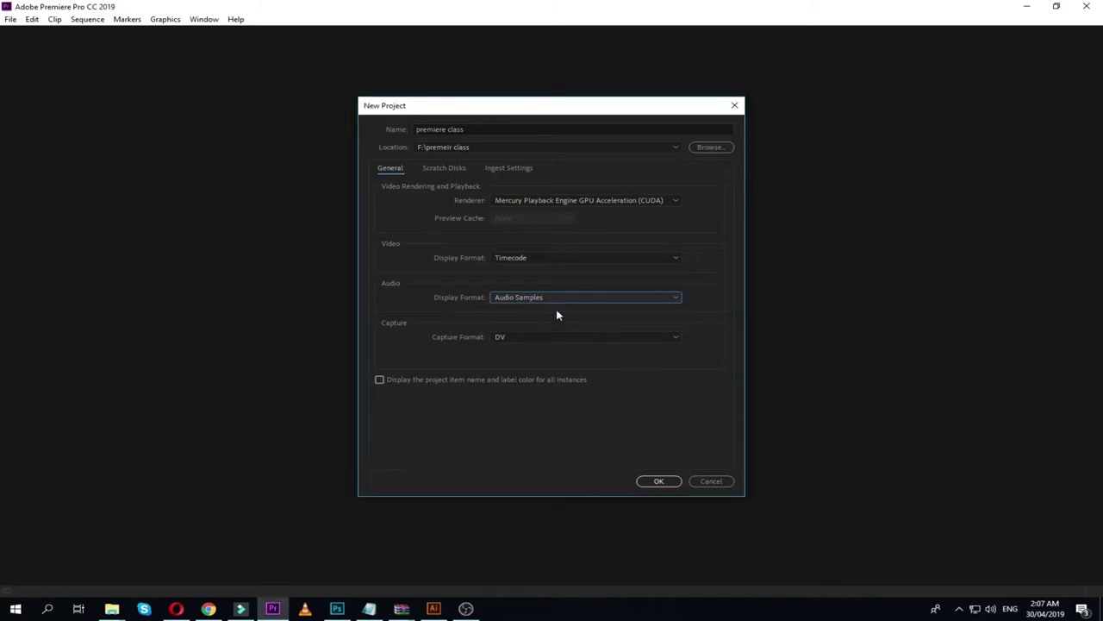
{"action": "left_click", "coordinate": [530, 341]}
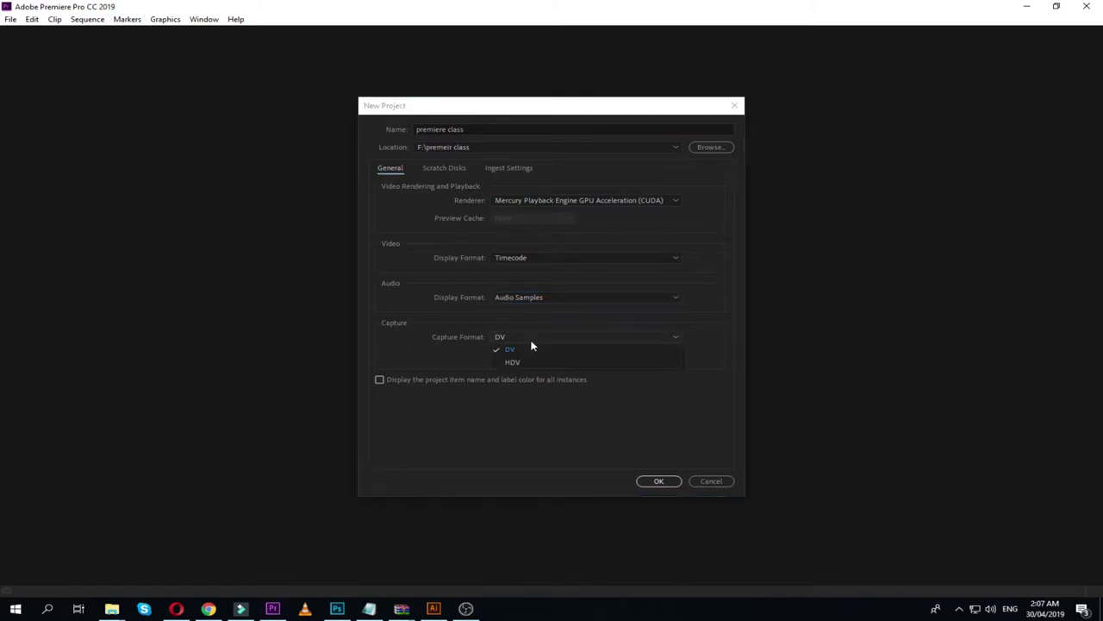
{"action": "left_click", "coordinate": [472, 345]}
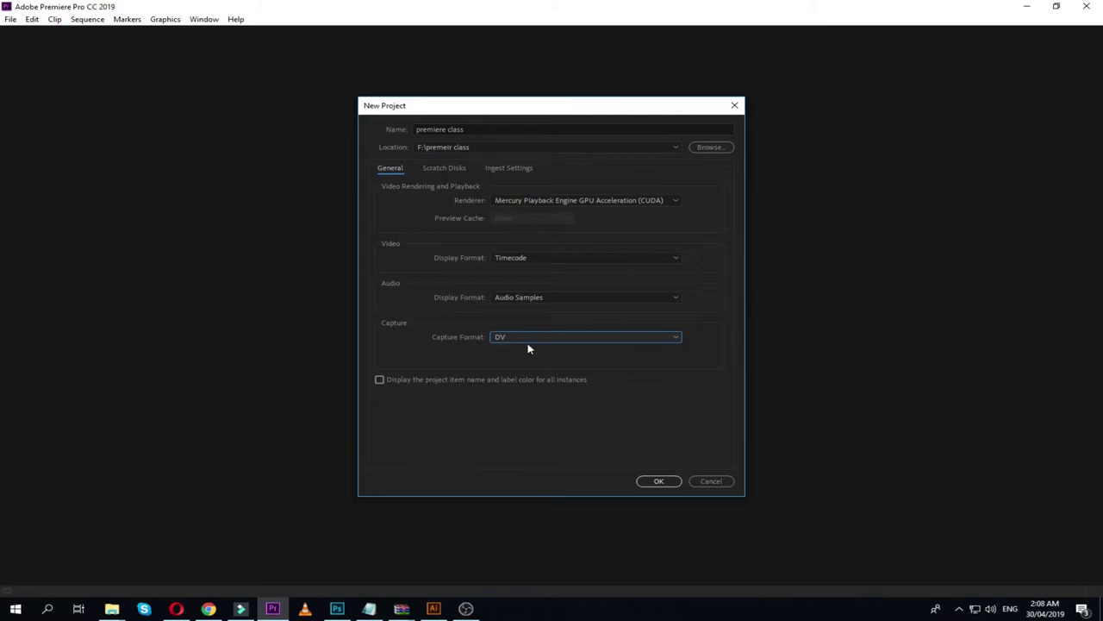
{"action": "left_click", "coordinate": [522, 347]}
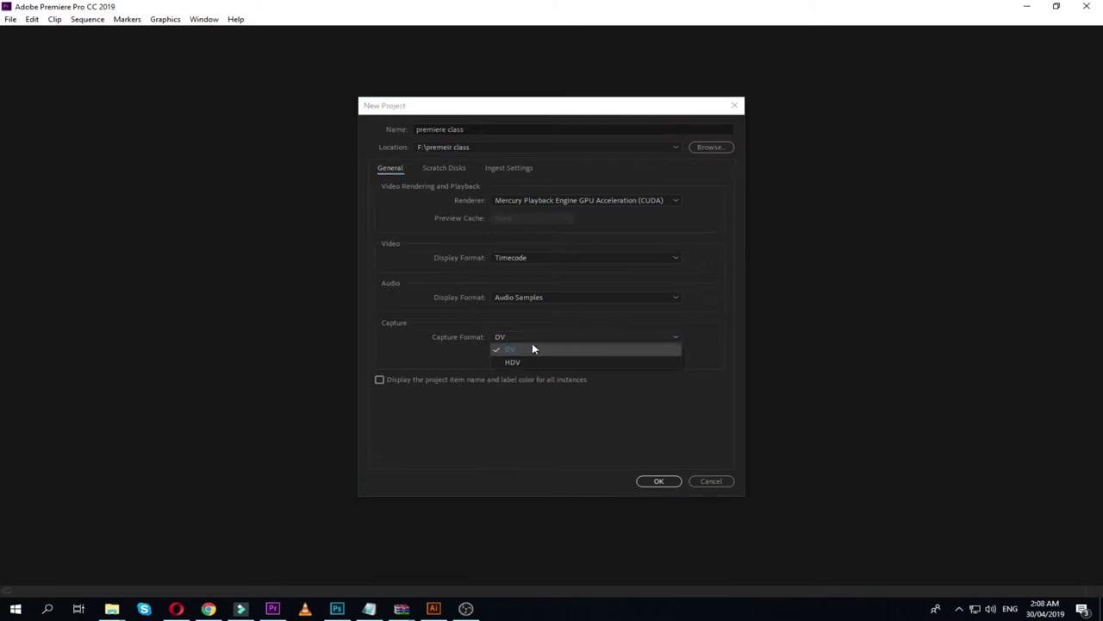
{"action": "left_click", "coordinate": [532, 345]}
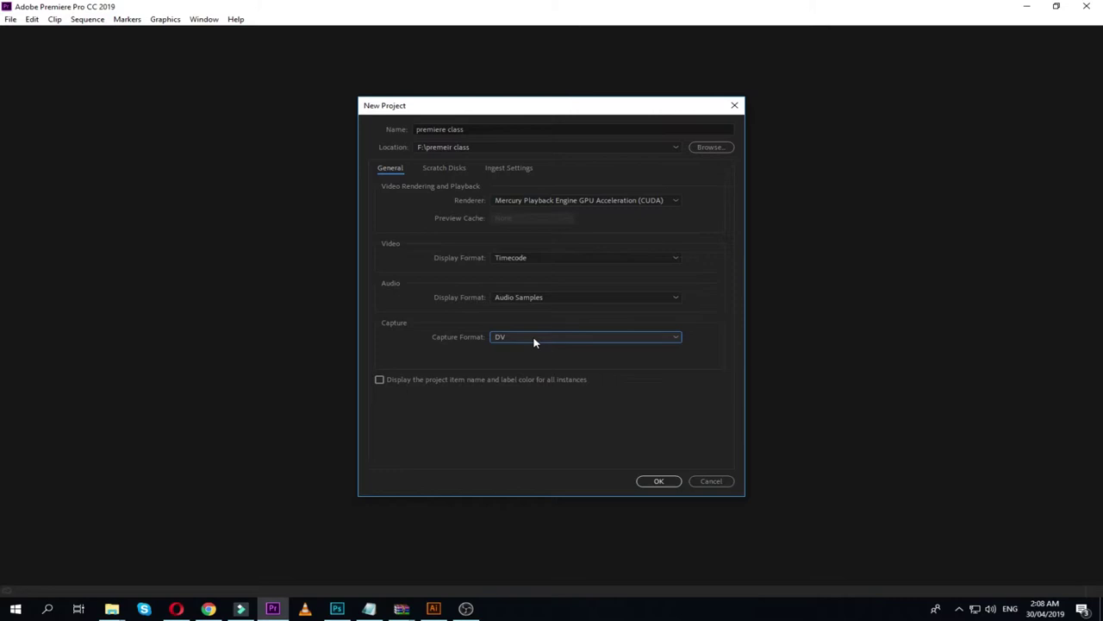
Step: Confirm the New Project settings to create the premiere class project
{"action": "left_click", "coordinate": [663, 482]}
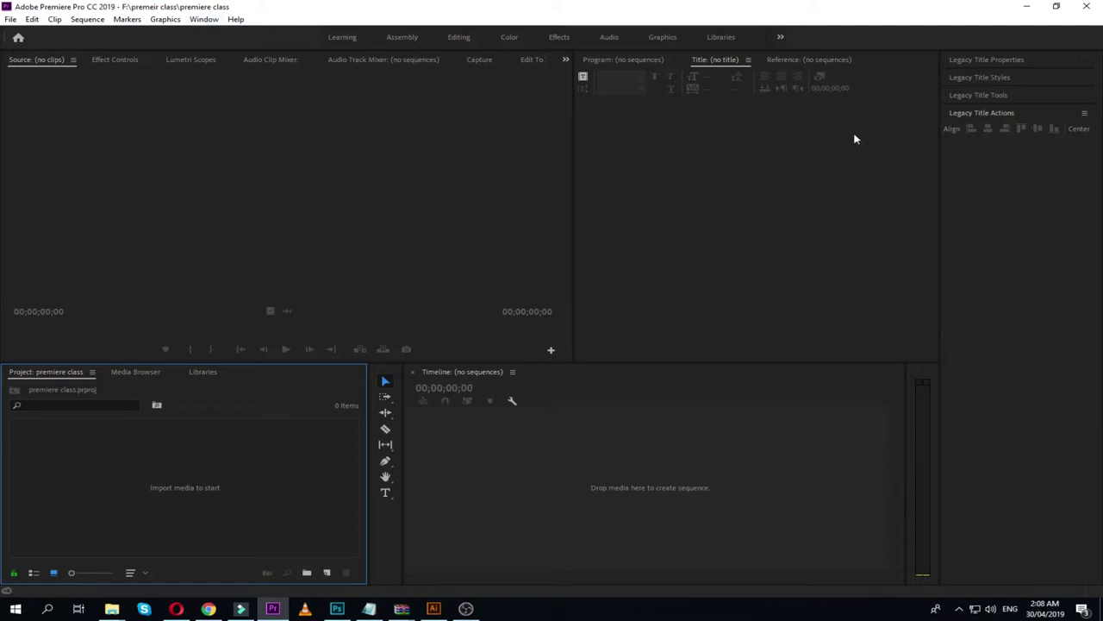
Step: Switch to the All Panels workspace
{"action": "left_click", "coordinate": [218, 24]}
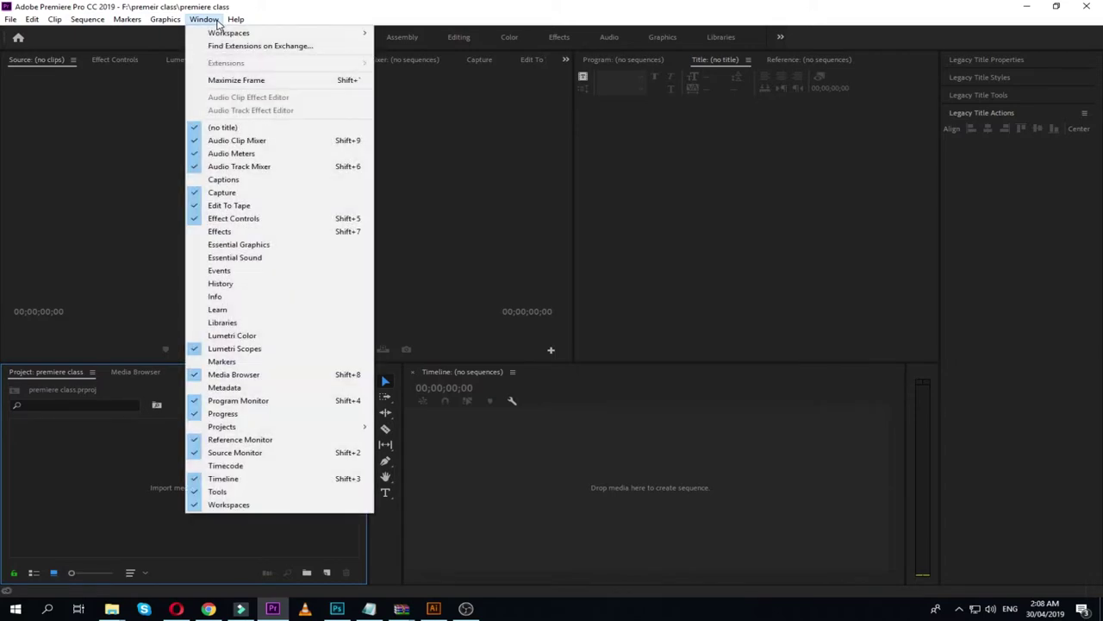
{"action": "mouse_move", "coordinate": [226, 35]}
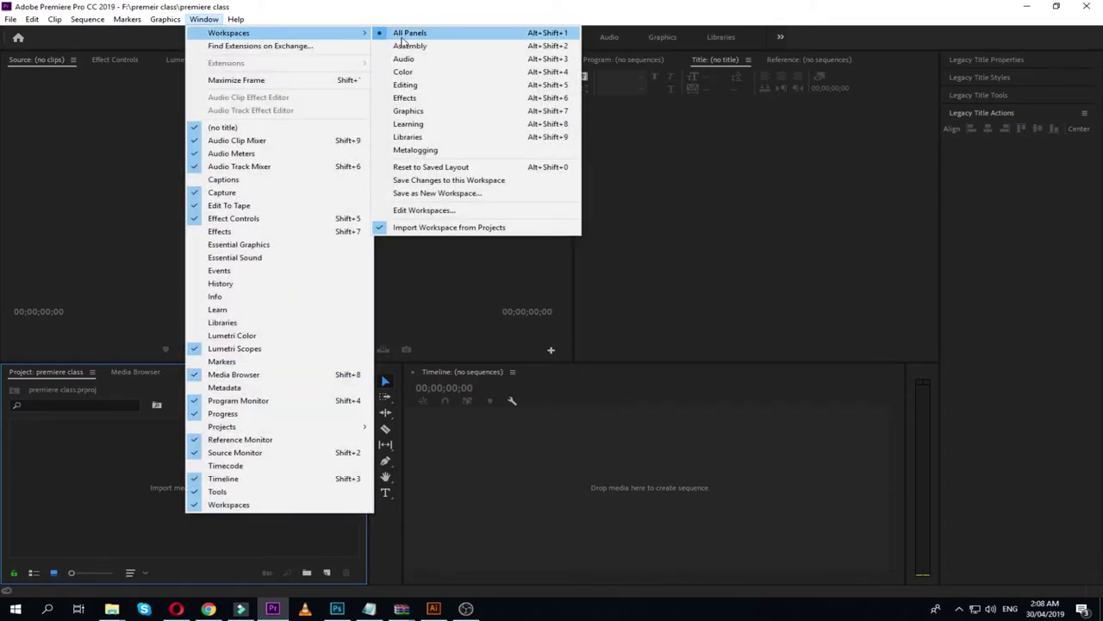
{"action": "left_click", "coordinate": [438, 38]}
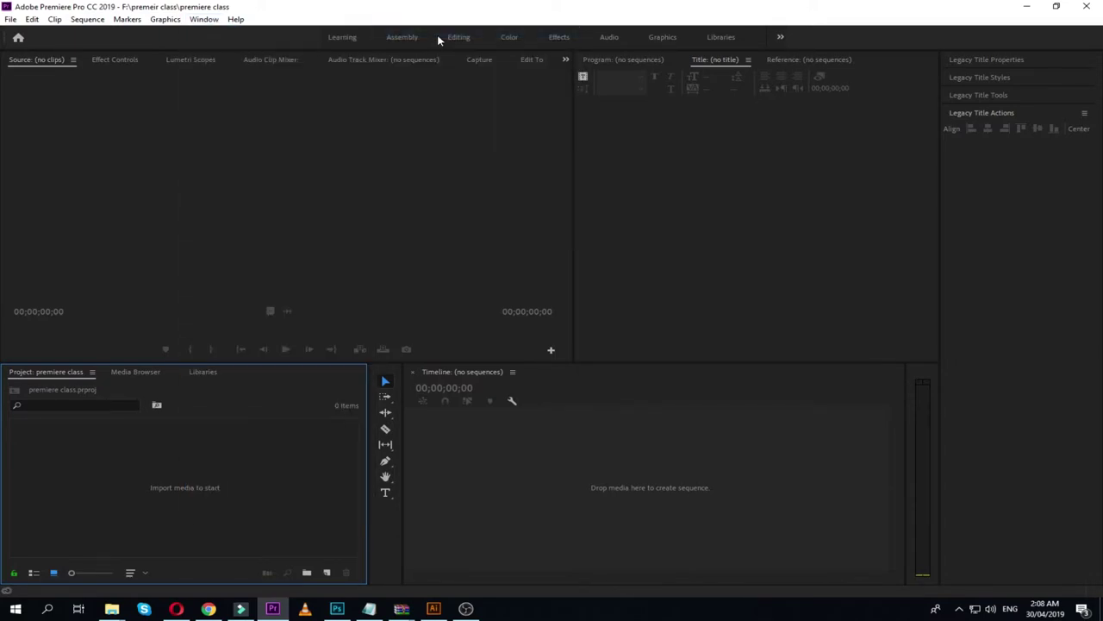
Step: Close the three Legacy Title panels and widen the Program and Title panel group
{"action": "right_click", "coordinate": [949, 62]}
{"action": "left_click", "coordinate": [955, 66]}
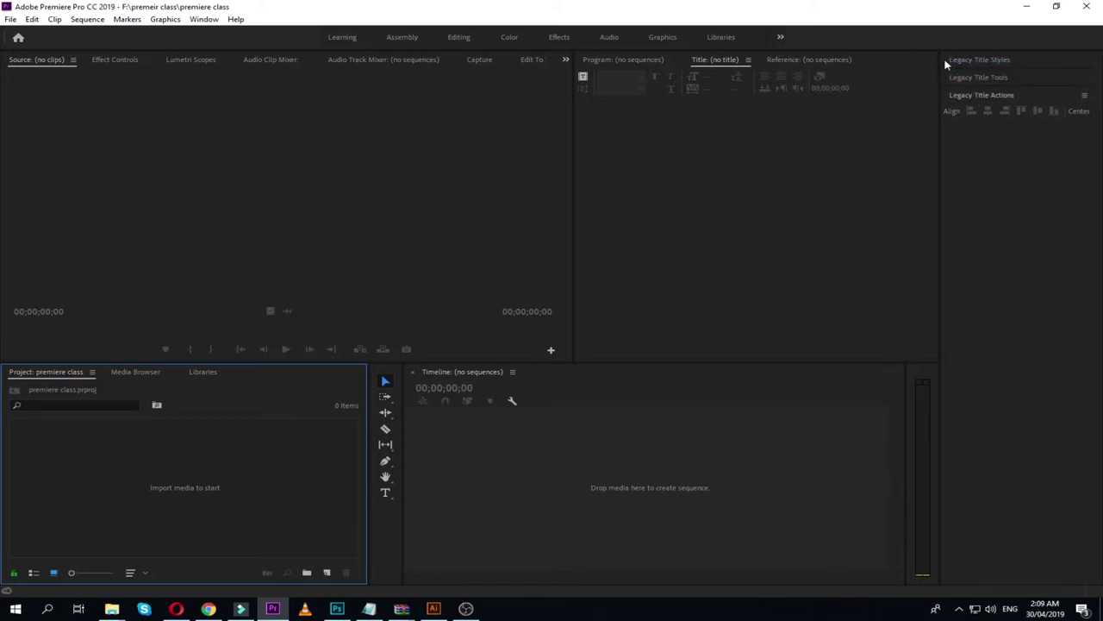
{"action": "right_click", "coordinate": [950, 63]}
{"action": "left_click", "coordinate": [950, 67]}
{"action": "right_click", "coordinate": [949, 65]}
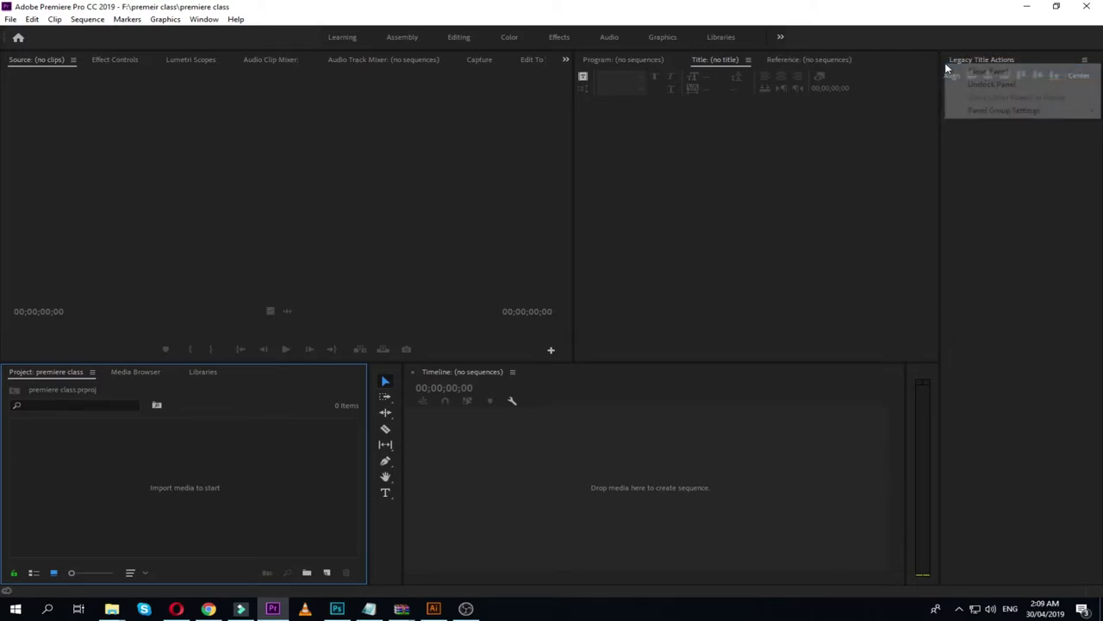
{"action": "left_click", "coordinate": [953, 73]}
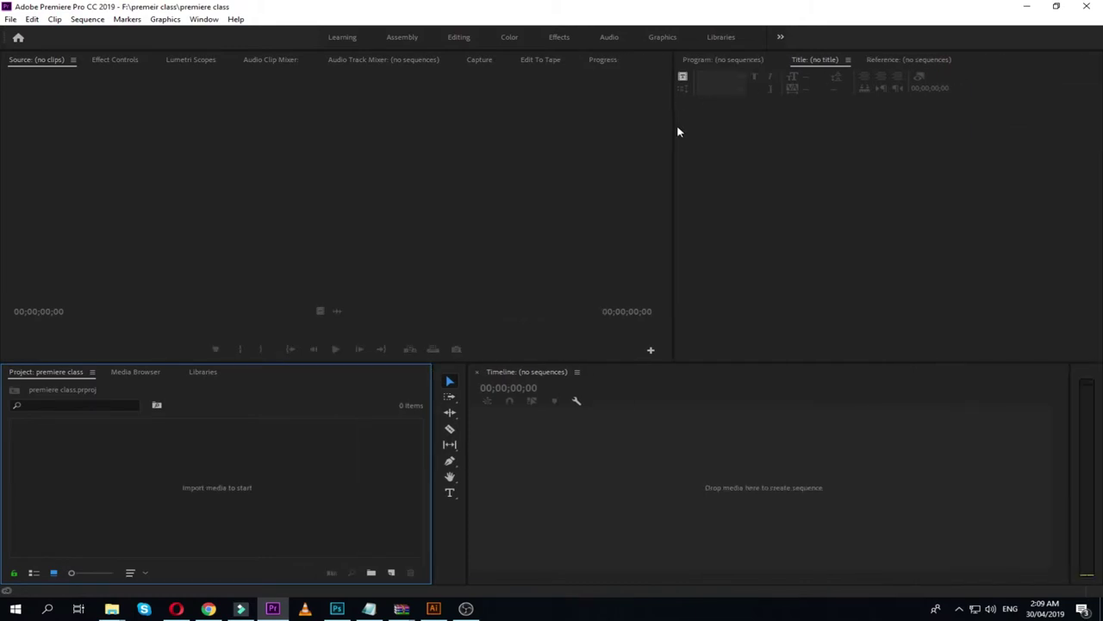
{"action": "left_click_drag", "start_coordinate": [671, 136], "coordinate": [432, 135]}
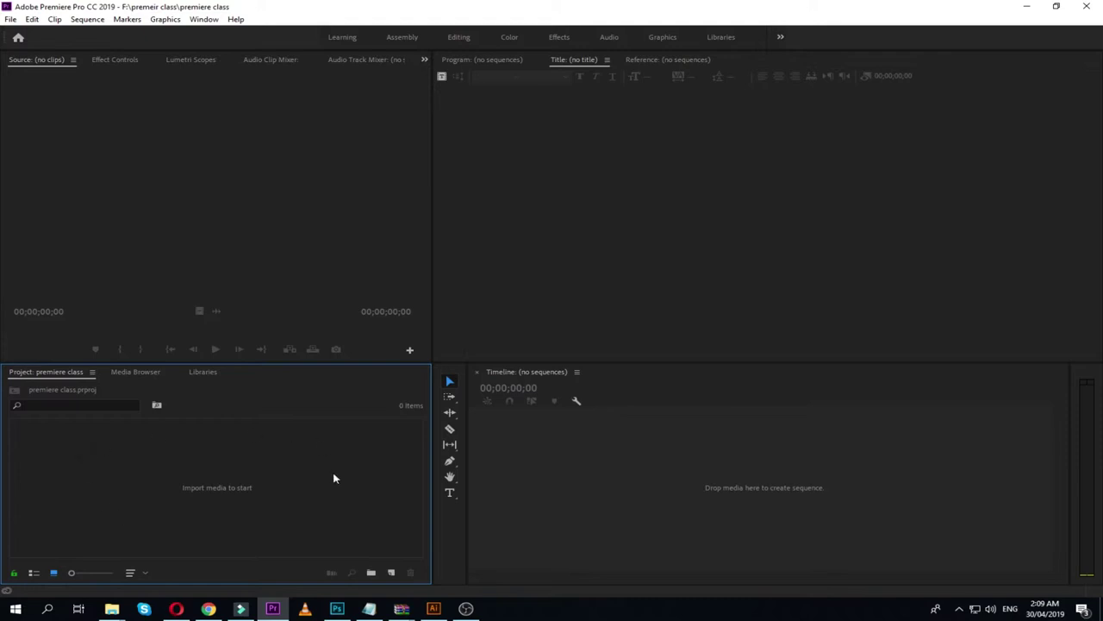
Step: Open the Import dialog and browse to E:\f3techno images new\video
{"action": "double_click", "coordinate": [272, 496]}
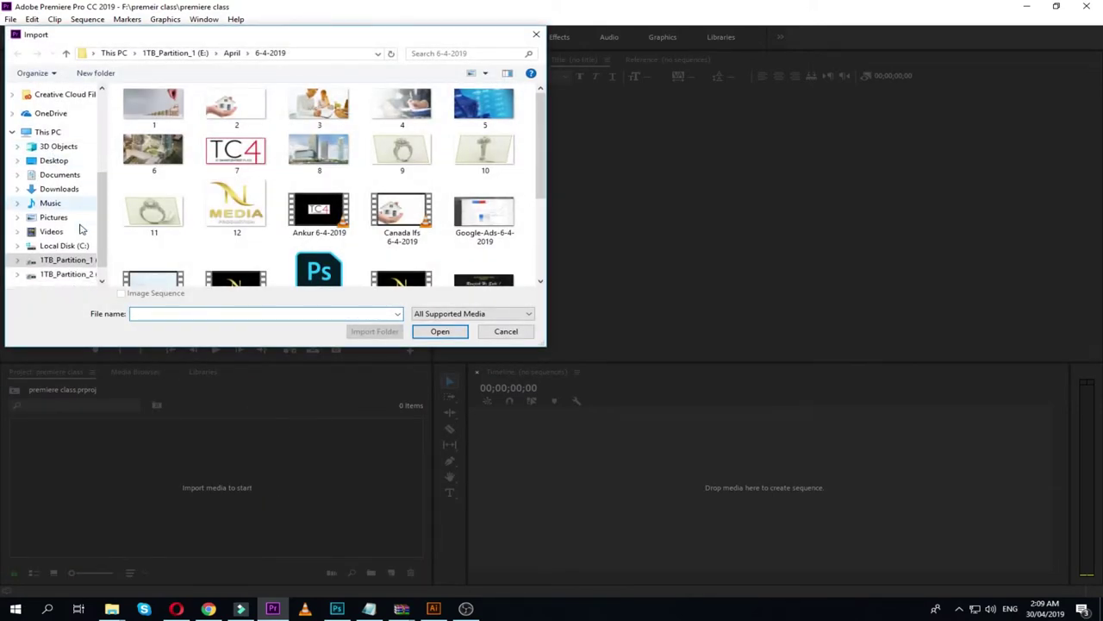
{"action": "scroll", "coordinate": [81, 227], "scroll_direction": "down", "scroll_amount": 1}
{"action": "left_click", "coordinate": [77, 255]}
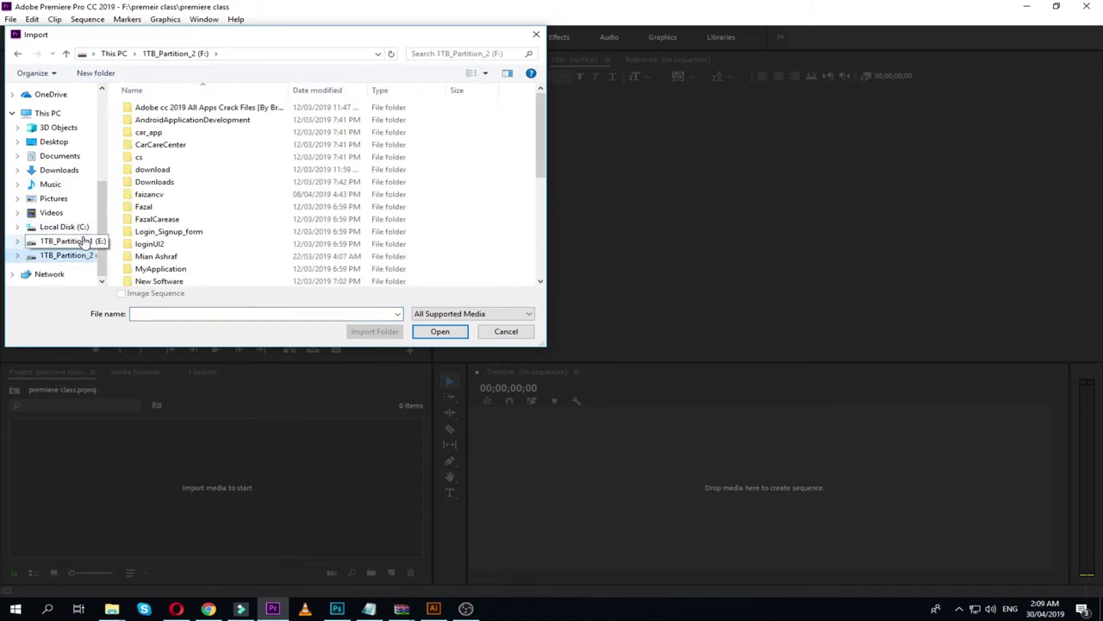
{"action": "left_click", "coordinate": [76, 241]}
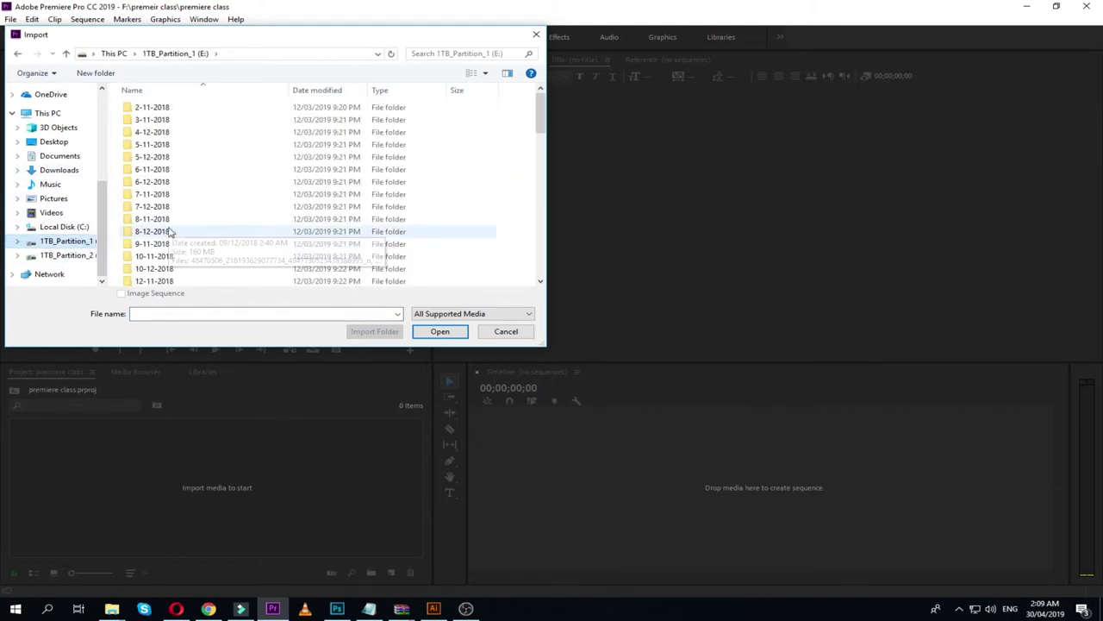
{"action": "left_click", "coordinate": [155, 231]}
{"action": "key", "text": "f"}
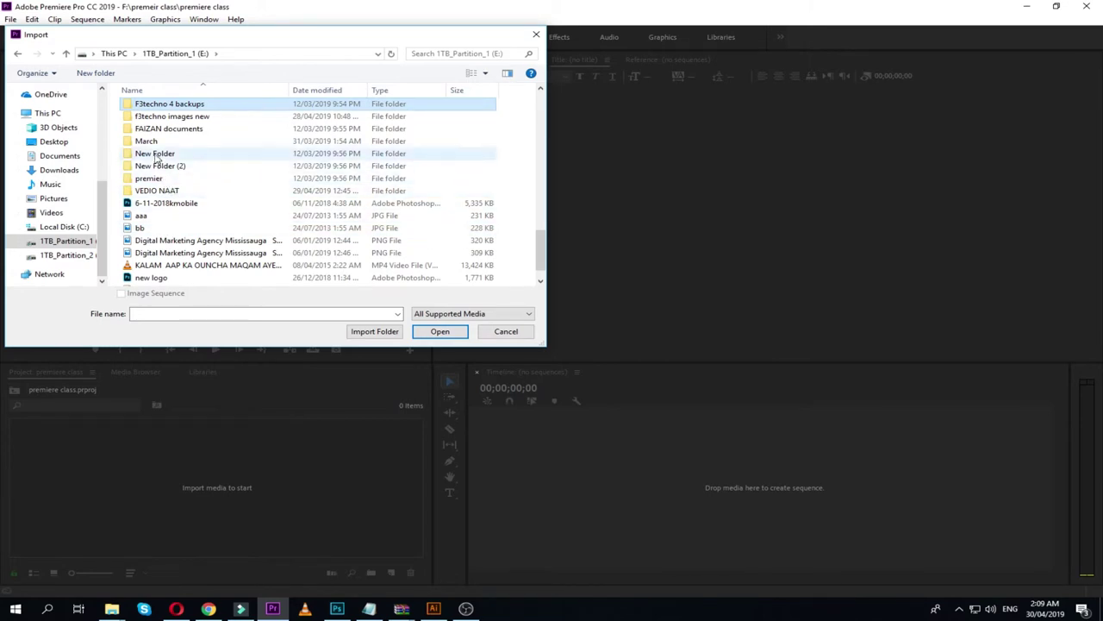
{"action": "double_click", "coordinate": [175, 117]}
{"action": "double_click", "coordinate": [212, 122]}
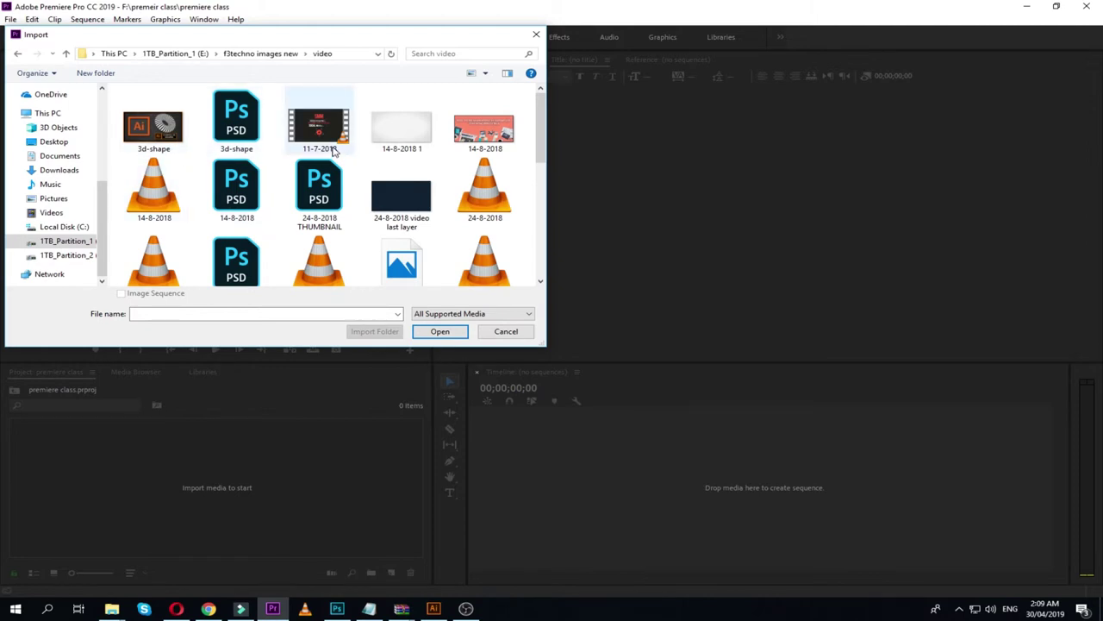
Step: Select the 24-8-2018 video and import it into the project
{"action": "scroll", "coordinate": [168, 186], "scroll_direction": "down", "scroll_amount": 1}
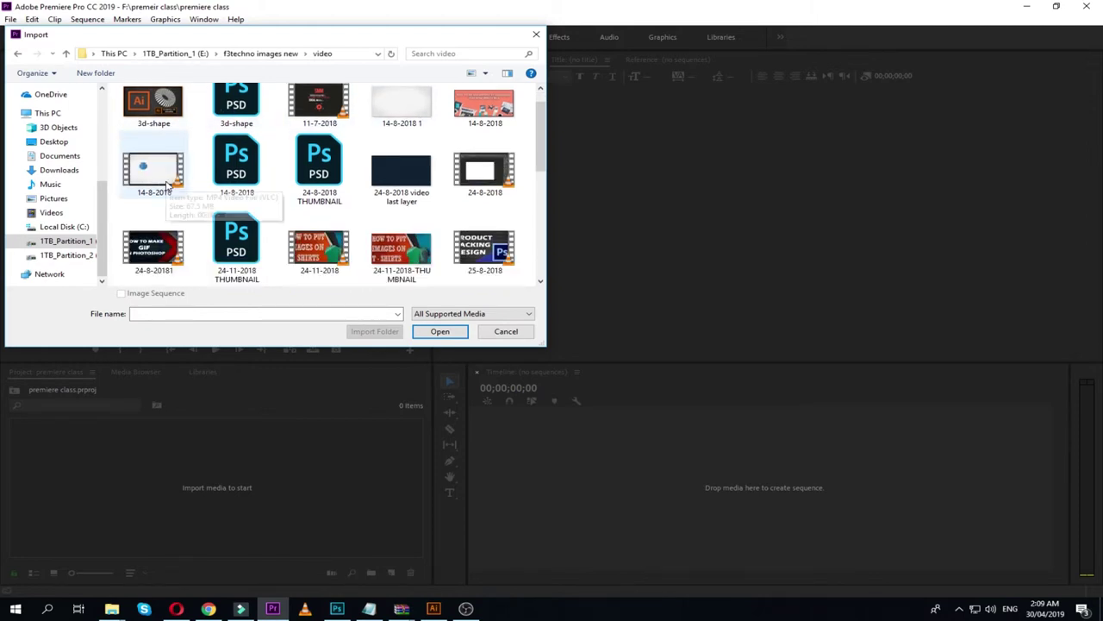
{"action": "scroll", "coordinate": [170, 190], "scroll_direction": "down", "scroll_amount": 2}
{"action": "scroll", "coordinate": [172, 192], "scroll_direction": "down", "scroll_amount": 6}
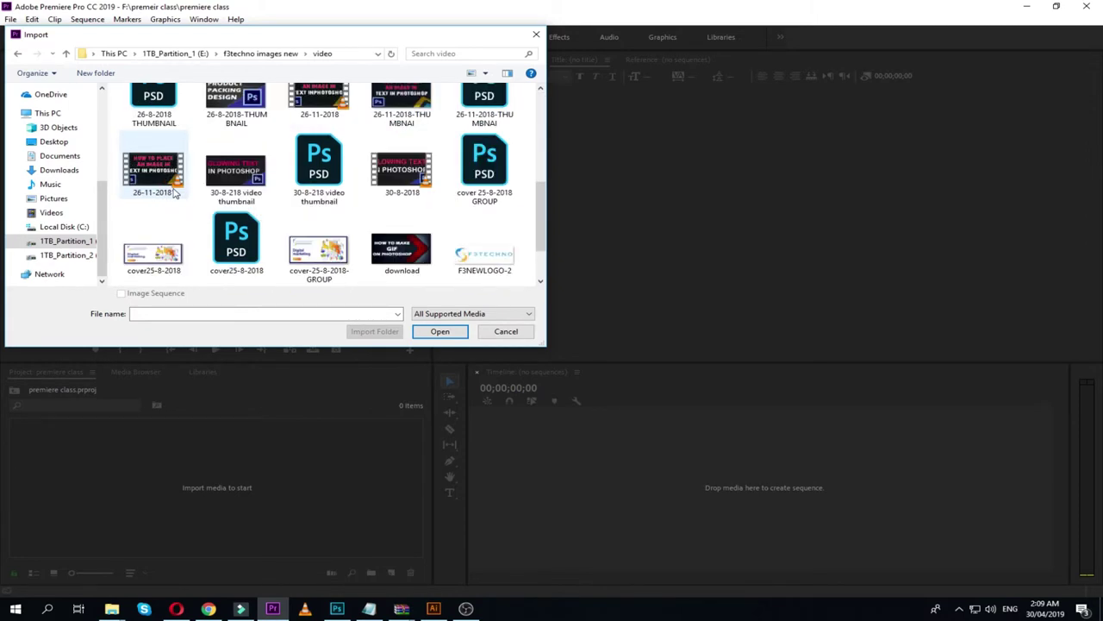
{"action": "scroll", "coordinate": [289, 217], "scroll_direction": "down", "scroll_amount": 2}
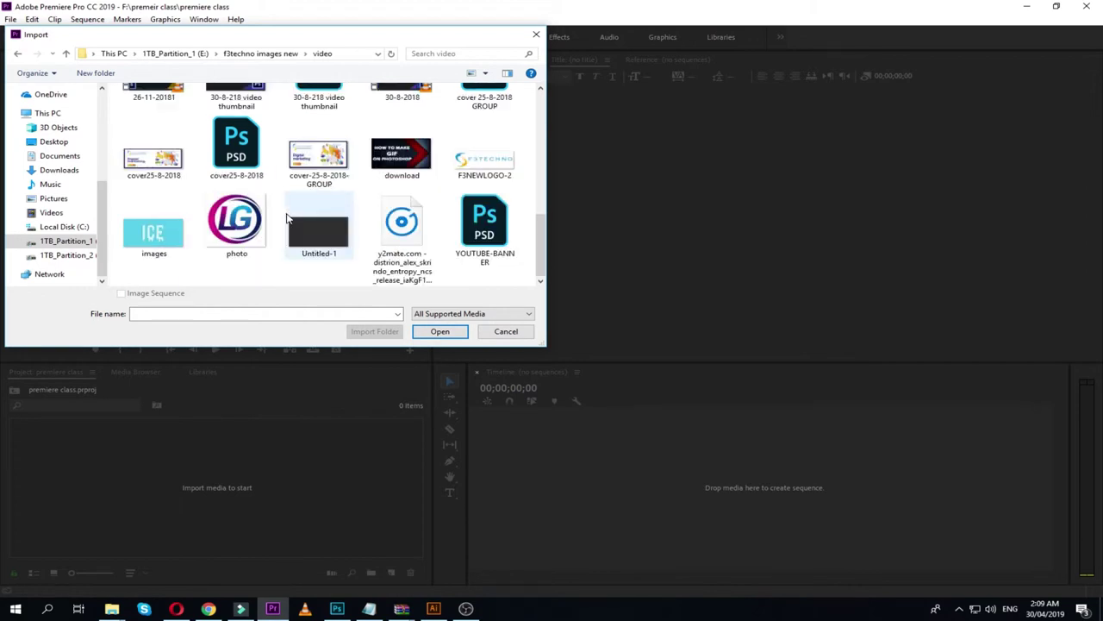
{"action": "scroll", "coordinate": [289, 217], "scroll_direction": "up", "scroll_amount": 4}
{"action": "scroll", "coordinate": [289, 217], "scroll_direction": "up", "scroll_amount": 3}
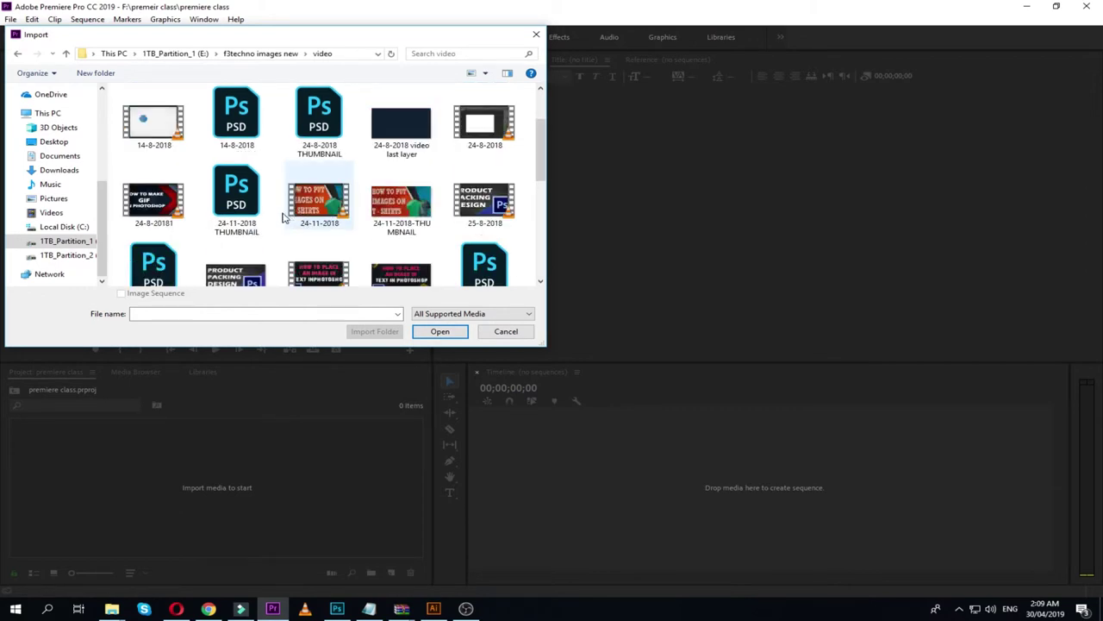
{"action": "scroll", "coordinate": [476, 147], "scroll_direction": "up", "scroll_amount": 1}
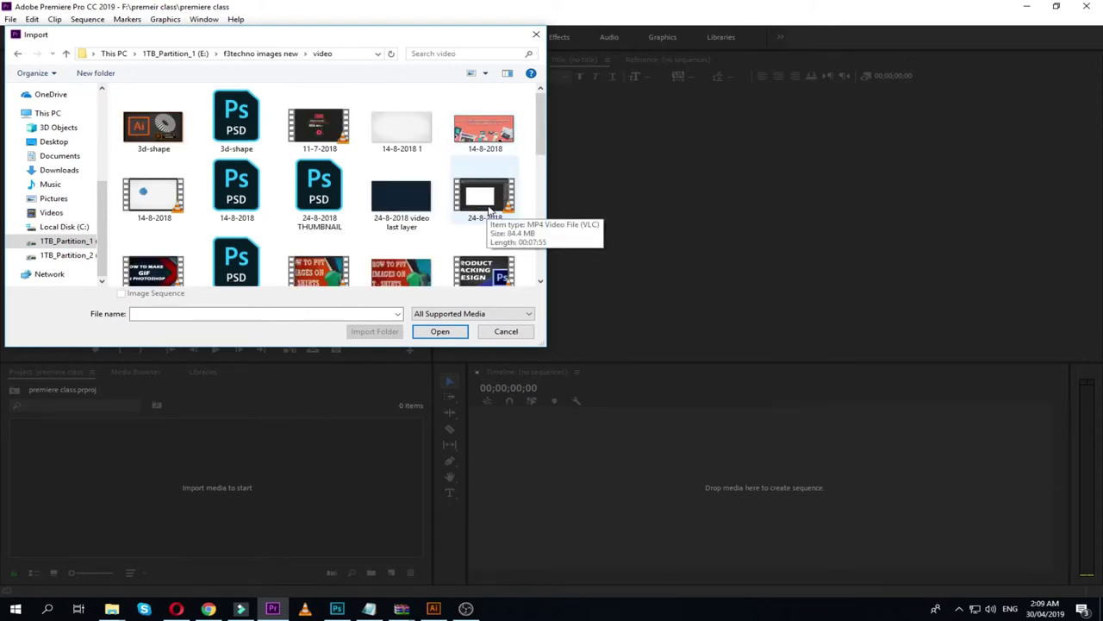
{"action": "left_click", "coordinate": [487, 211]}
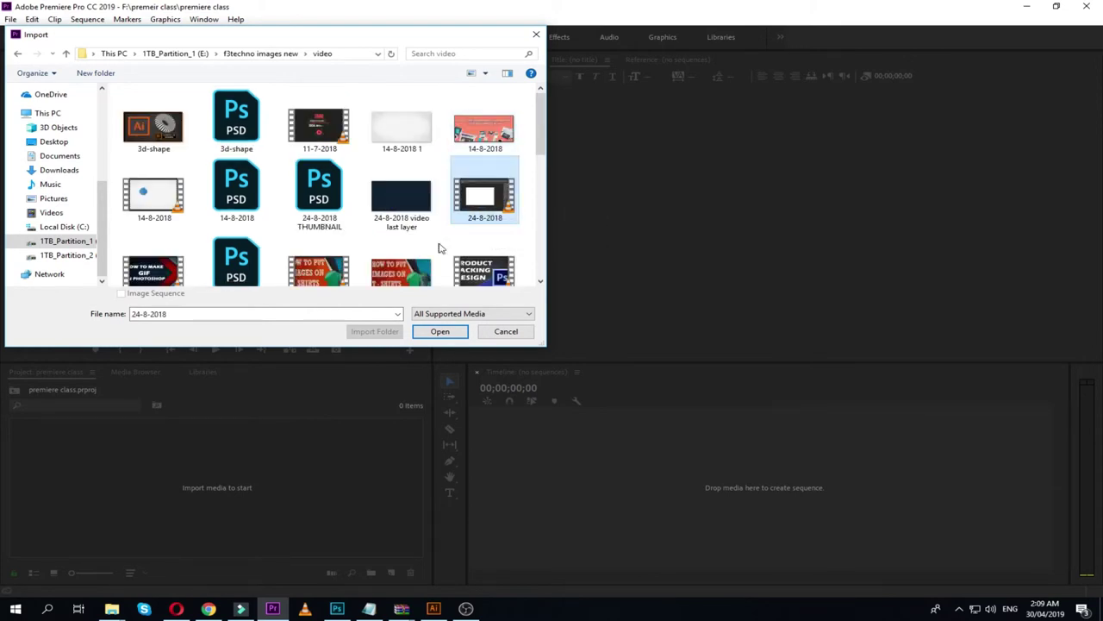
{"action": "left_click", "coordinate": [430, 328]}
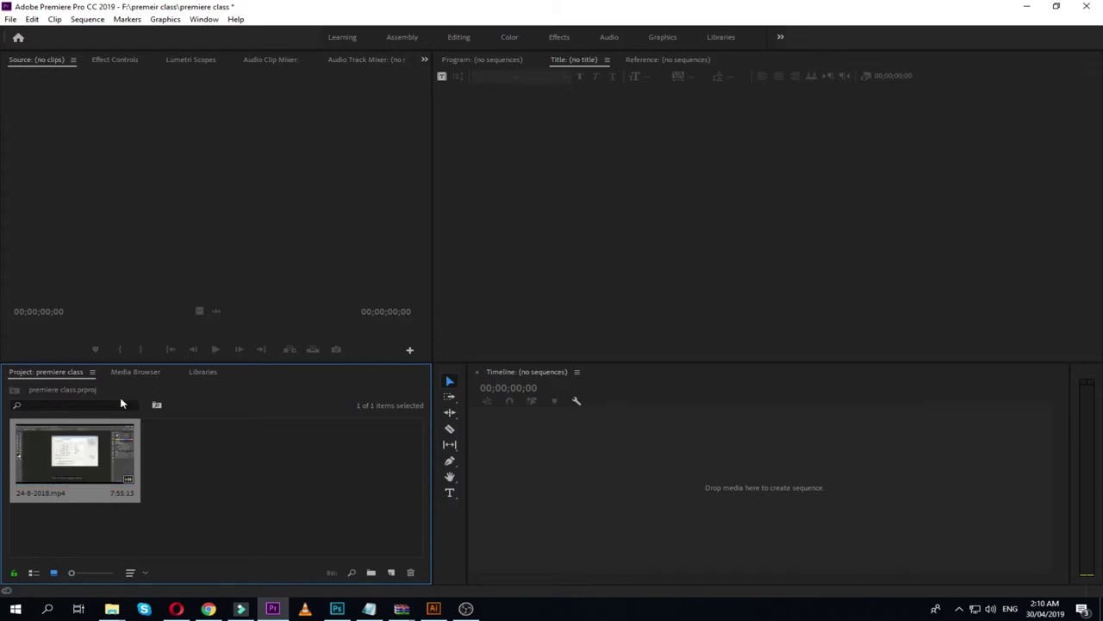
Step: Load 24-8-2018.mp4 in the Source Monitor and set its out point at 00:04:32:02
{"action": "double_click", "coordinate": [84, 441]}
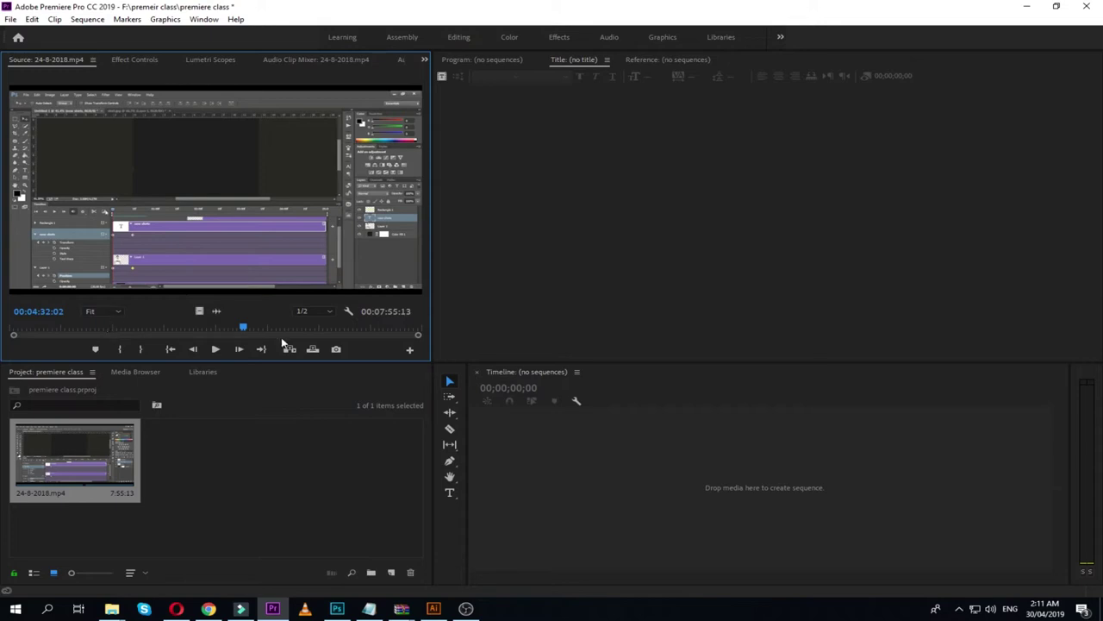
{"action": "left_click", "coordinate": [143, 352]}
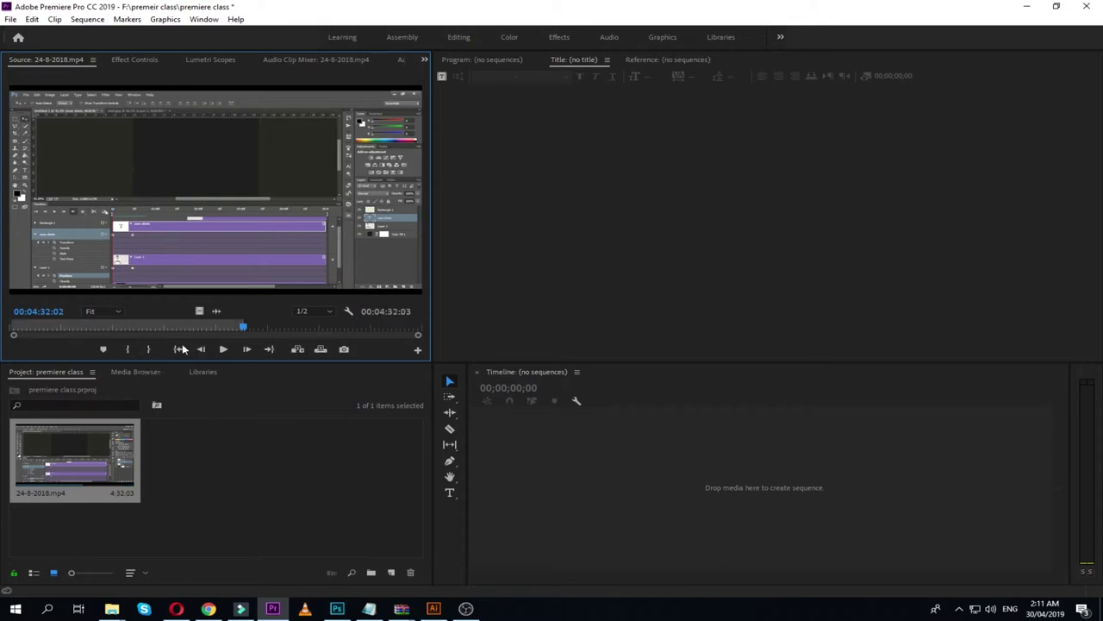
{"action": "left_click_drag", "start_coordinate": [243, 327], "coordinate": [195, 329]}
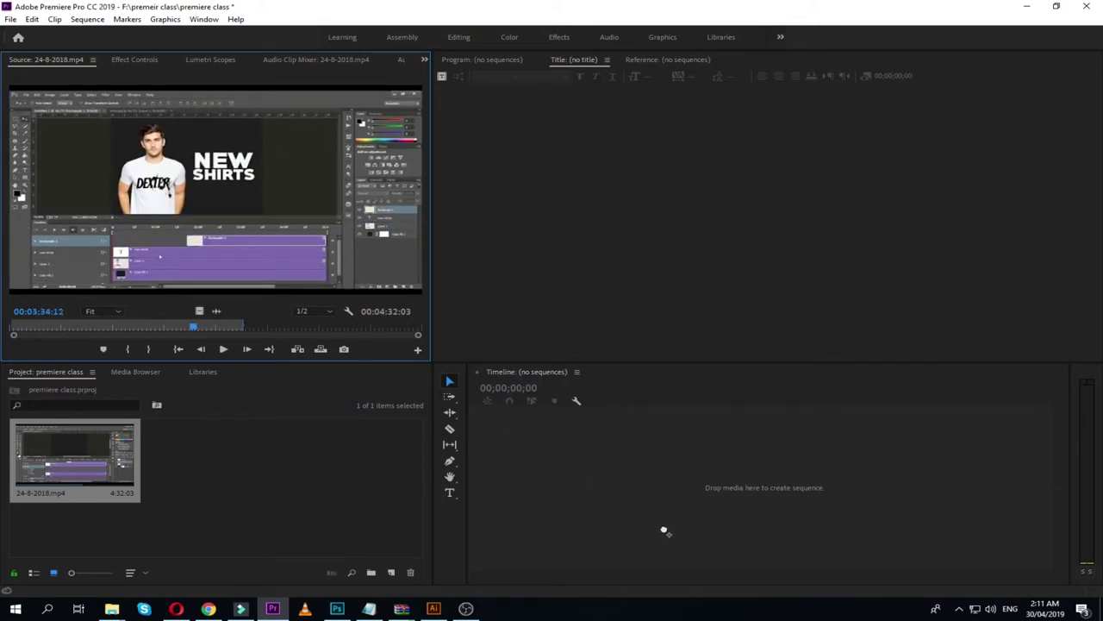
Step: Create the 24-8-2018 sequence from the clip, undoing a trial trim of its start
{"action": "left_click_drag", "start_coordinate": [664, 530], "coordinate": [666, 531]}
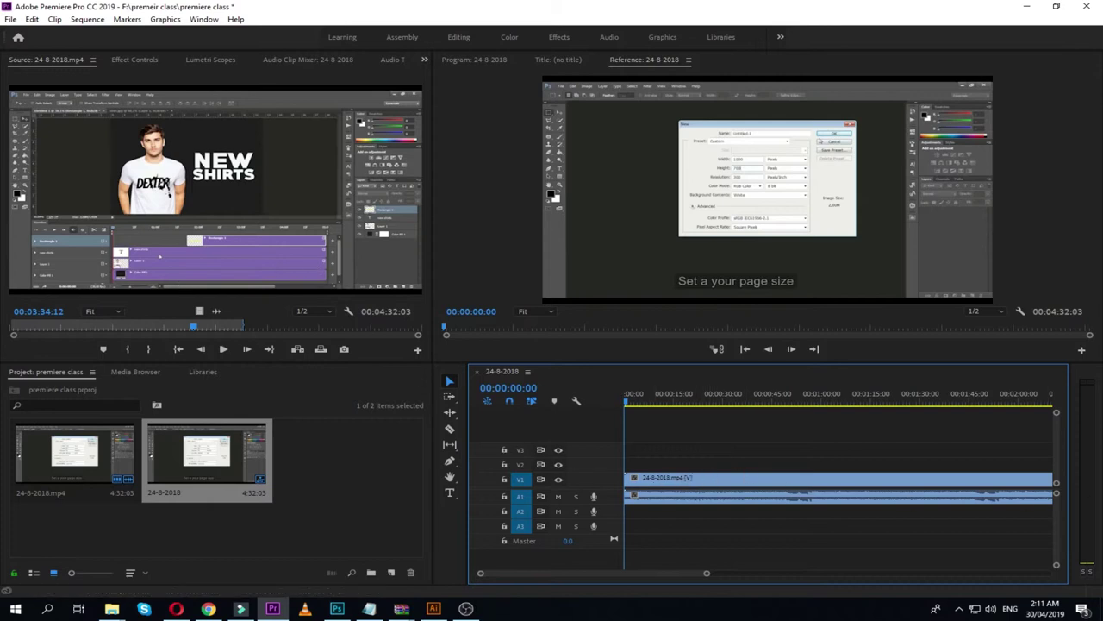
{"action": "mouse_move", "coordinate": [681, 575]}
{"action": "left_mouse_down"}
{"action": "mouse_move", "coordinate": [742, 575]}
{"action": "mouse_move", "coordinate": [655, 575]}
{"action": "left_mouse_up"}
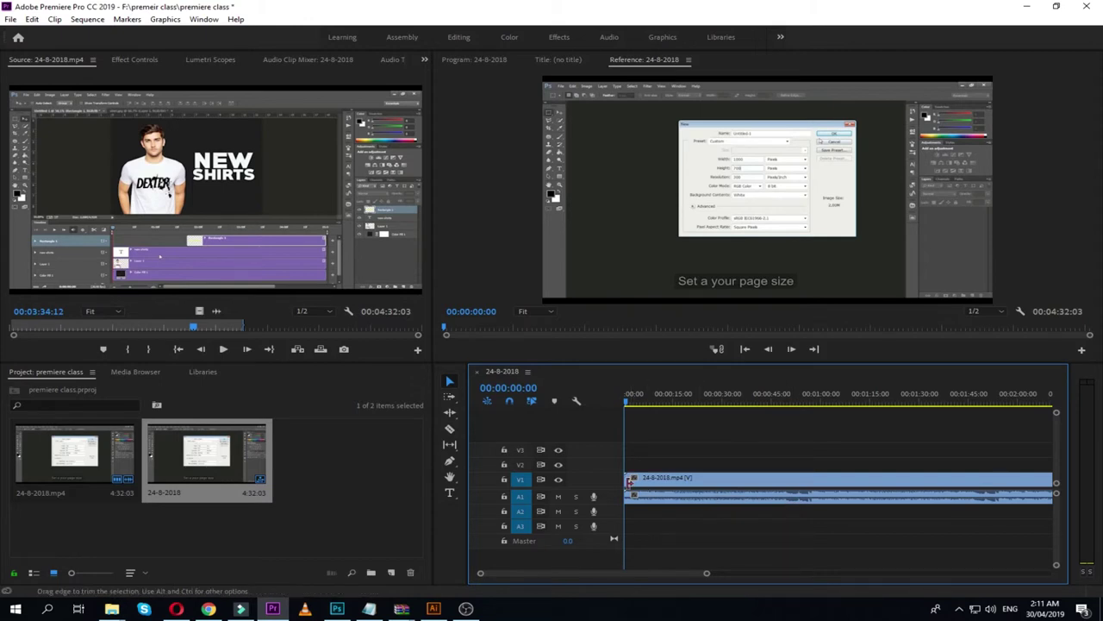
{"action": "left_click_drag", "start_coordinate": [627, 482], "coordinate": [691, 479]}
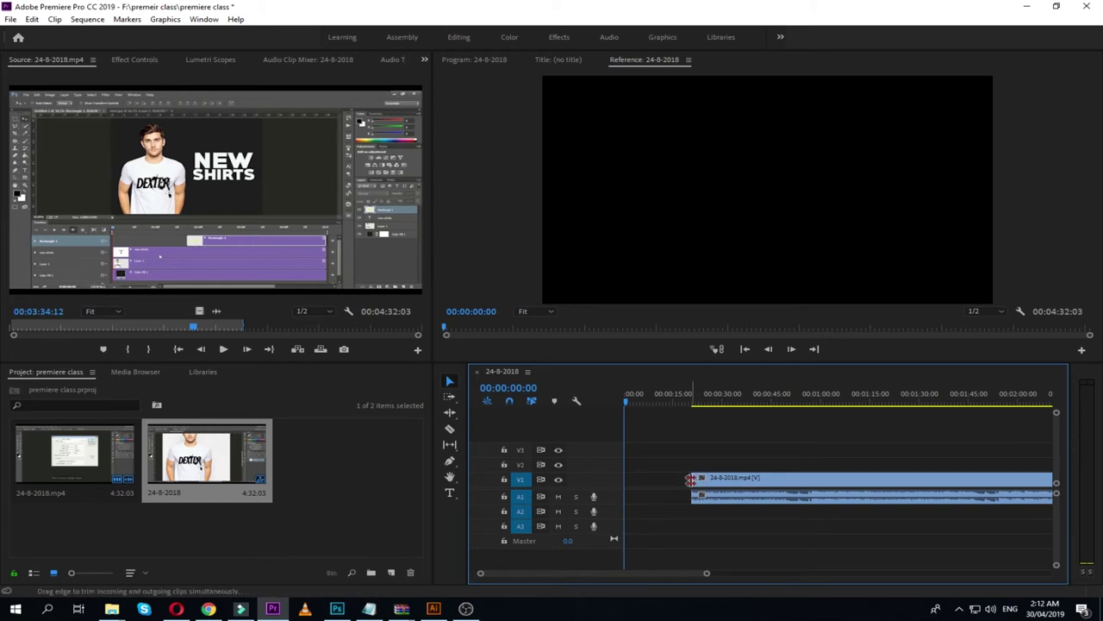
{"action": "key", "text": "ctrl+z"}
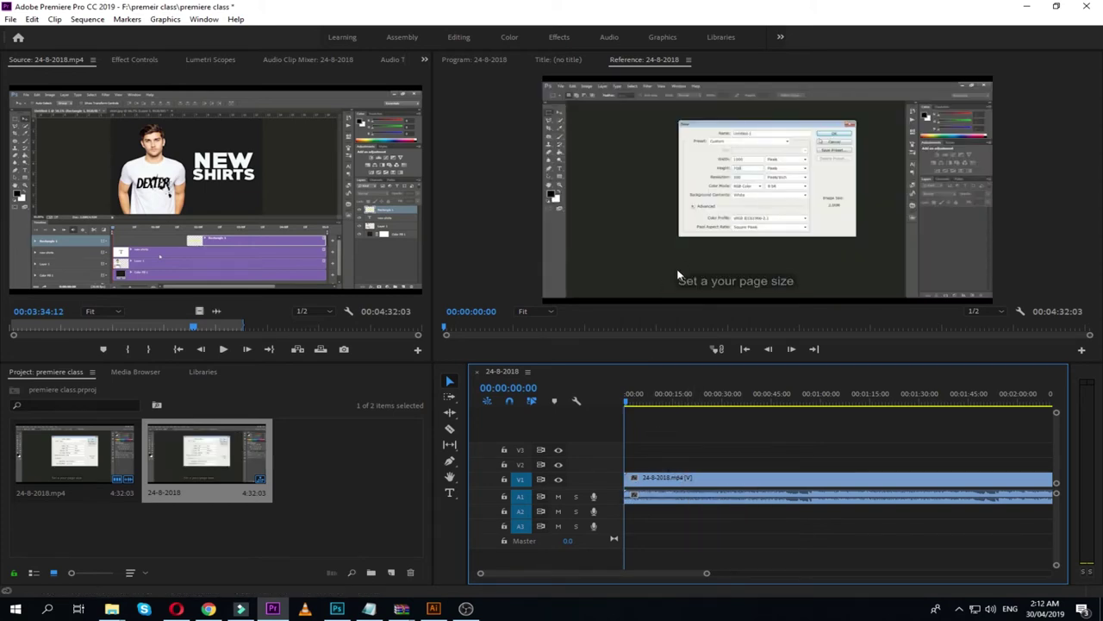
{"action": "left_click", "coordinate": [732, 176]}
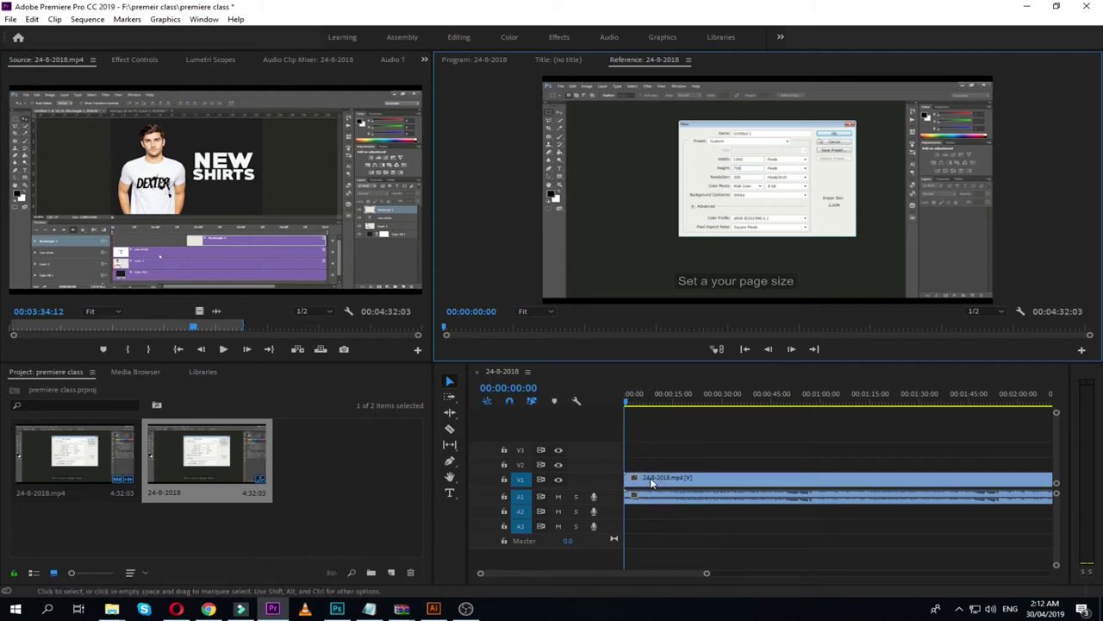
{"action": "left_click", "coordinate": [557, 480]}
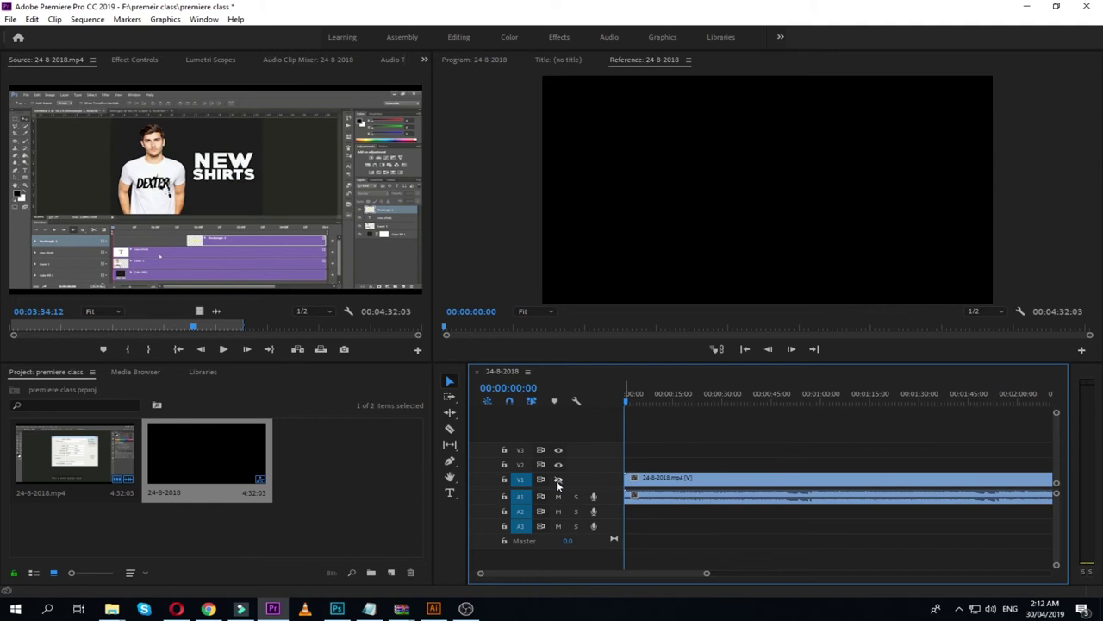
{"action": "left_click", "coordinate": [559, 481]}
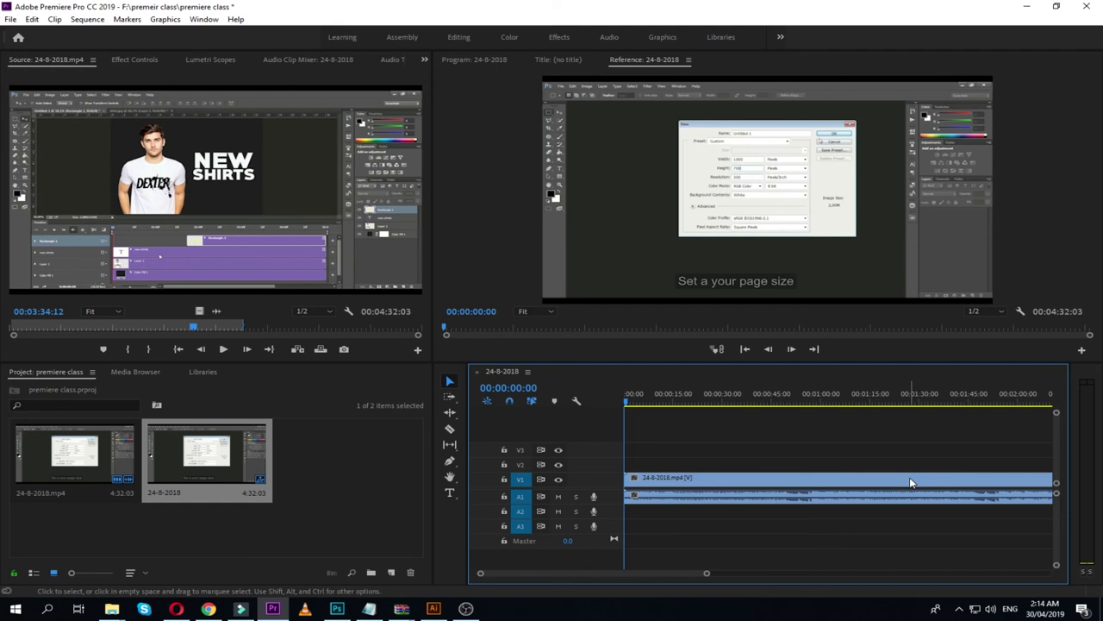
Step: Bring the OBS Studio window to the front from the taskbar
{"action": "left_click", "coordinate": [466, 608]}
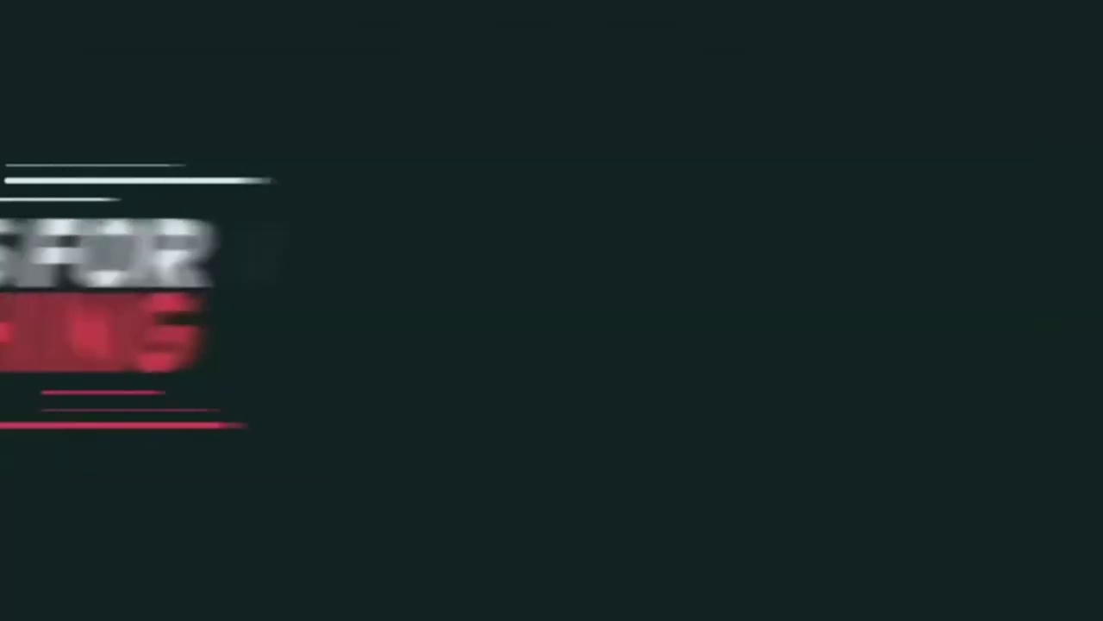